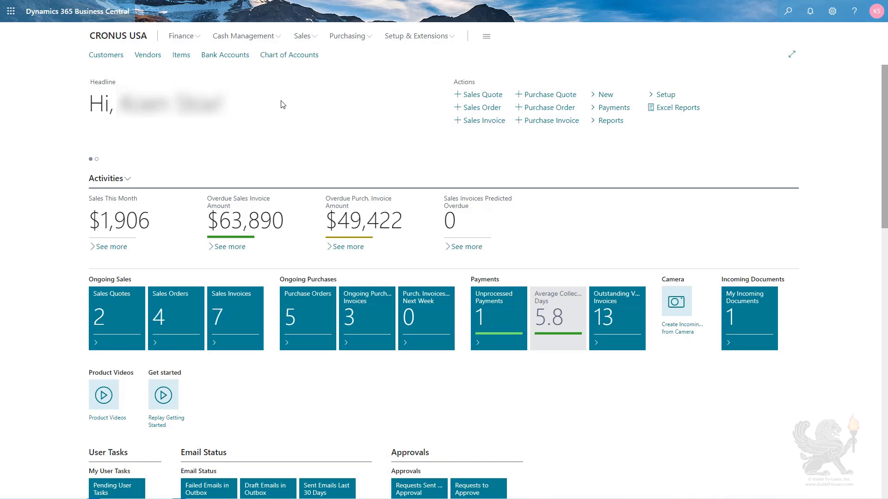
Open the payment reconciliation journals and create a new journal for the SAVINGS bank account
{"action": "left_click", "coordinate": [245, 39]}
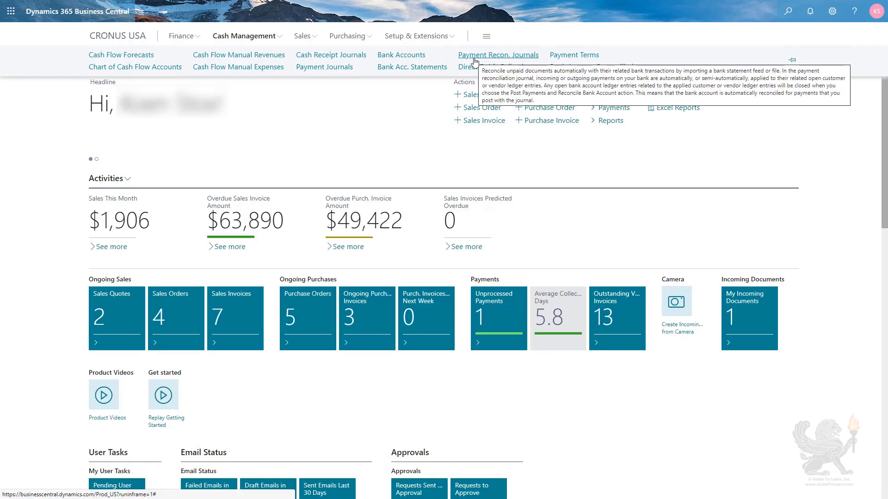
{"action": "left_click", "coordinate": [475, 61]}
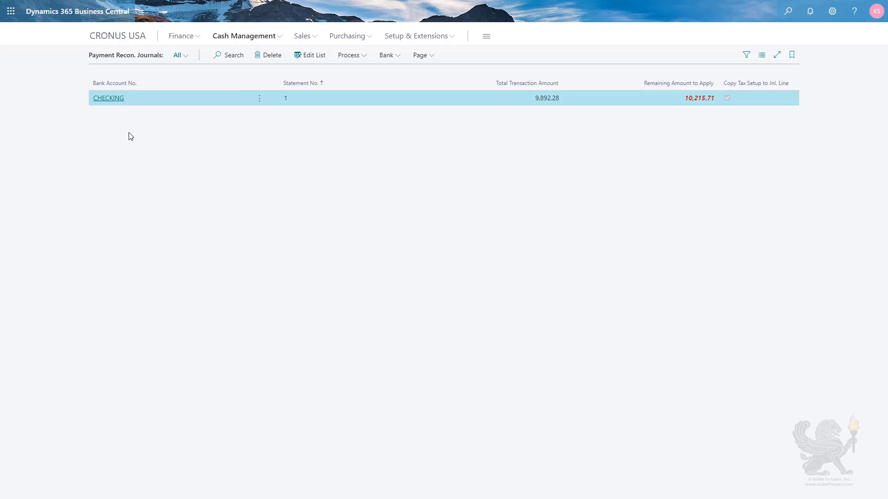
{"action": "left_click", "coordinate": [363, 63]}
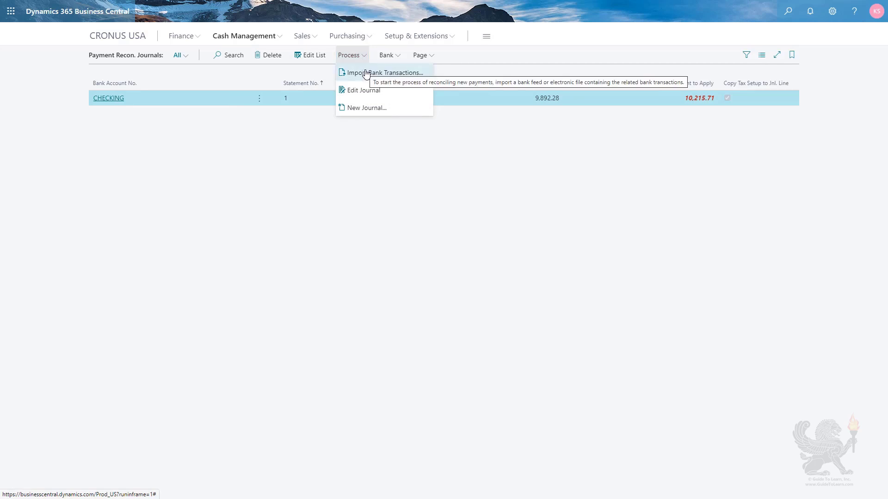
{"action": "left_click", "coordinate": [365, 108]}
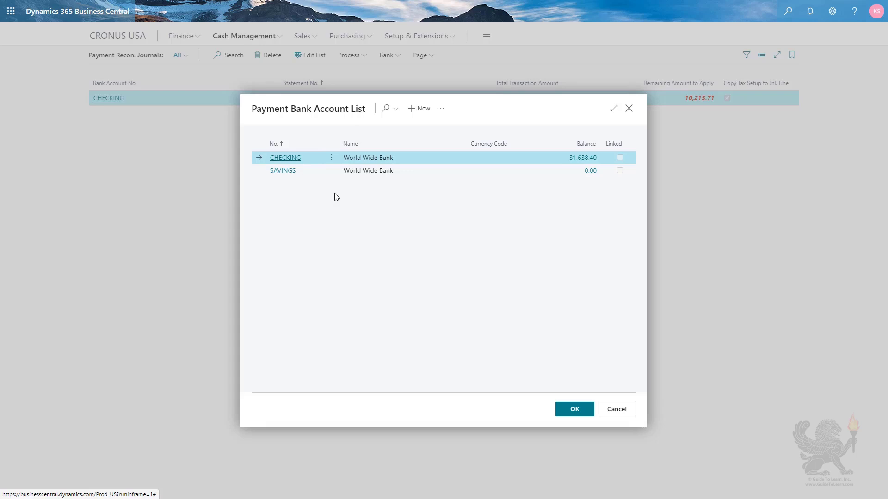
{"action": "left_click", "coordinate": [304, 174]}
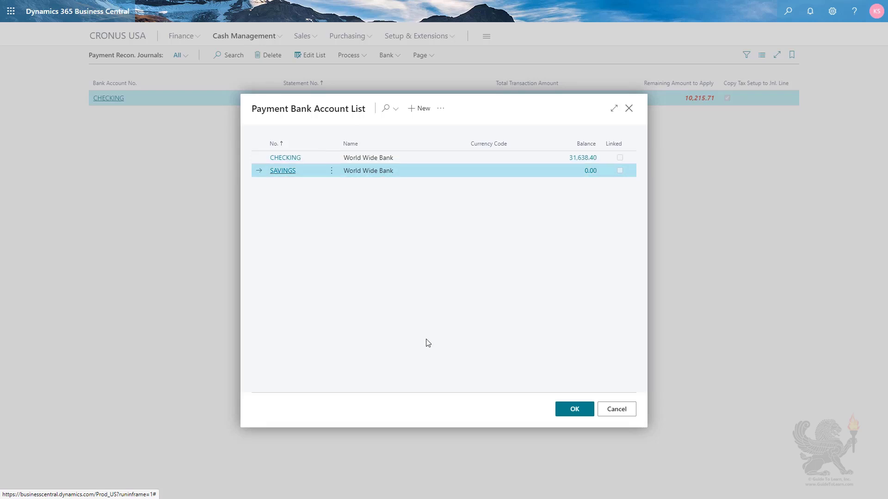
{"action": "left_click", "coordinate": [570, 411]}
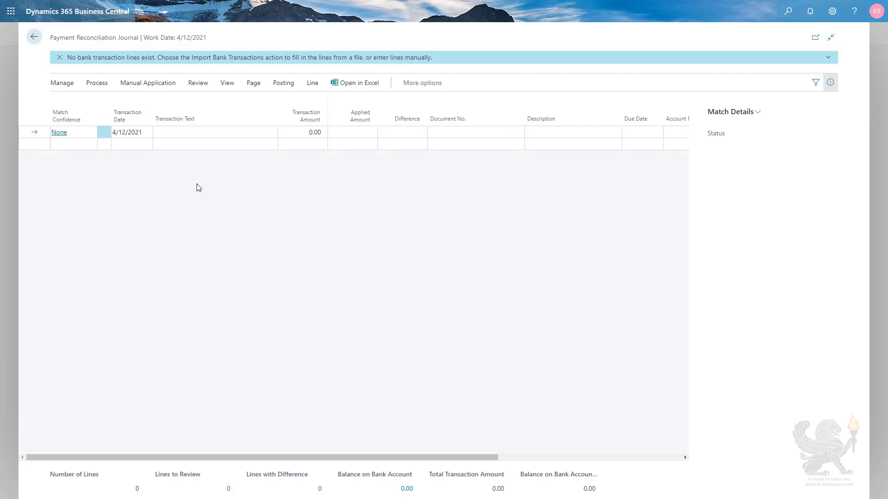
Set the account type of the first journal line to Customer and open its account number lookup
{"action": "left_click_drag", "start_coordinate": [301, 458], "coordinate": [495, 467]}
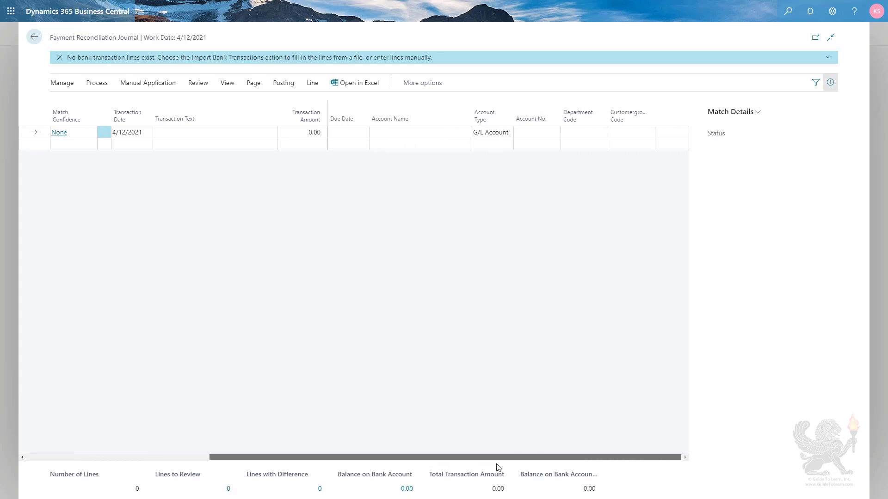
{"action": "left_click", "coordinate": [497, 135]}
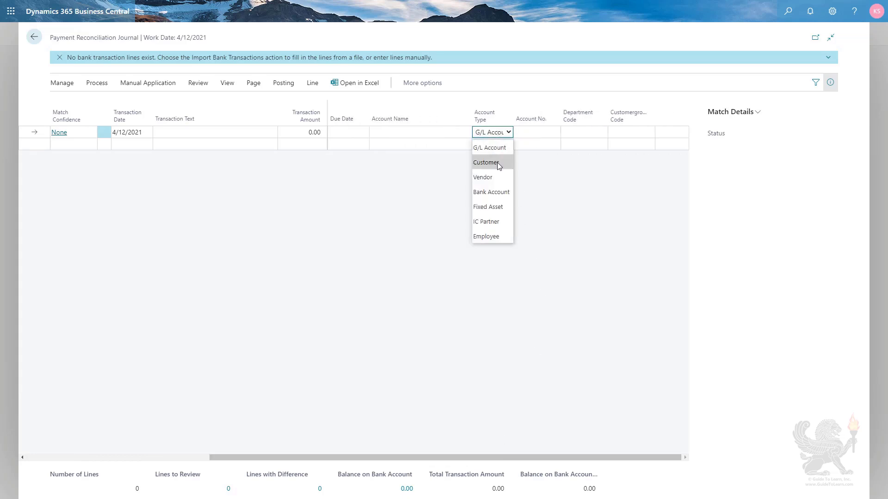
{"action": "left_click", "coordinate": [498, 162]}
{"action": "left_click", "coordinate": [528, 134]}
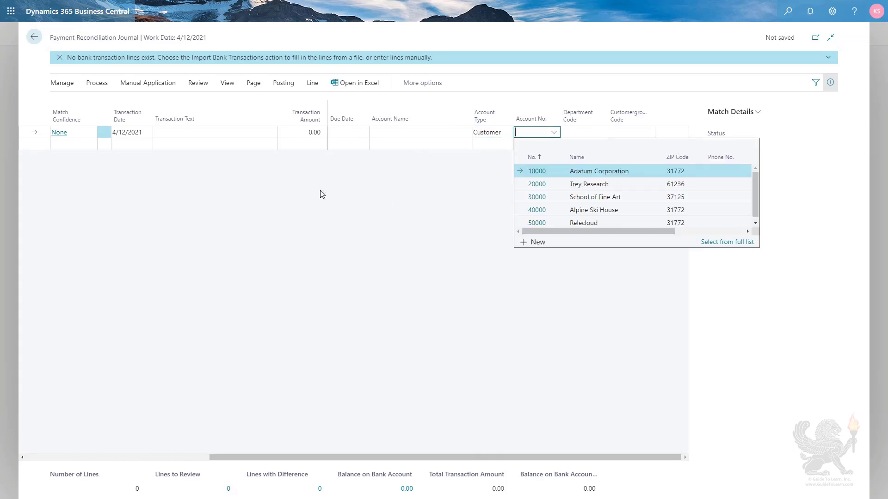
{"action": "left_click", "coordinate": [142, 84]}
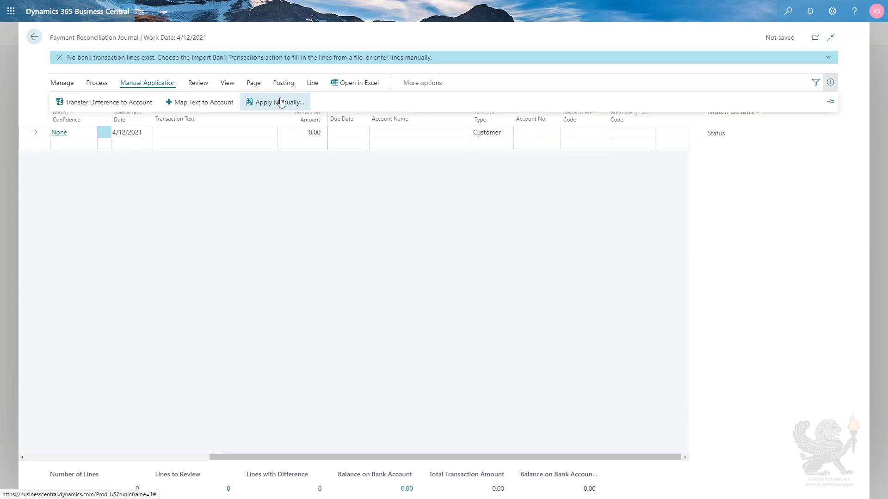
{"action": "left_click", "coordinate": [97, 84]}
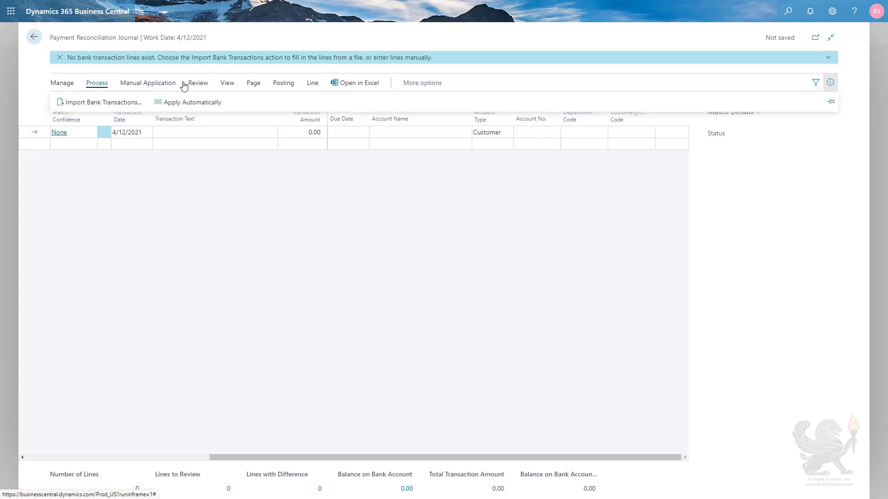
{"action": "left_click", "coordinate": [281, 85]}
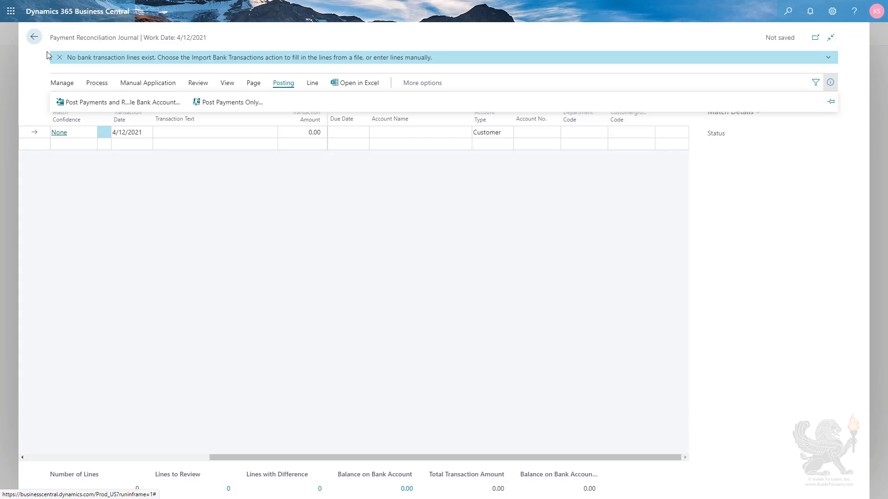
Return to the journal list and open the payment reconciliation journal of the CHECKING bank account
{"action": "left_click", "coordinate": [35, 41]}
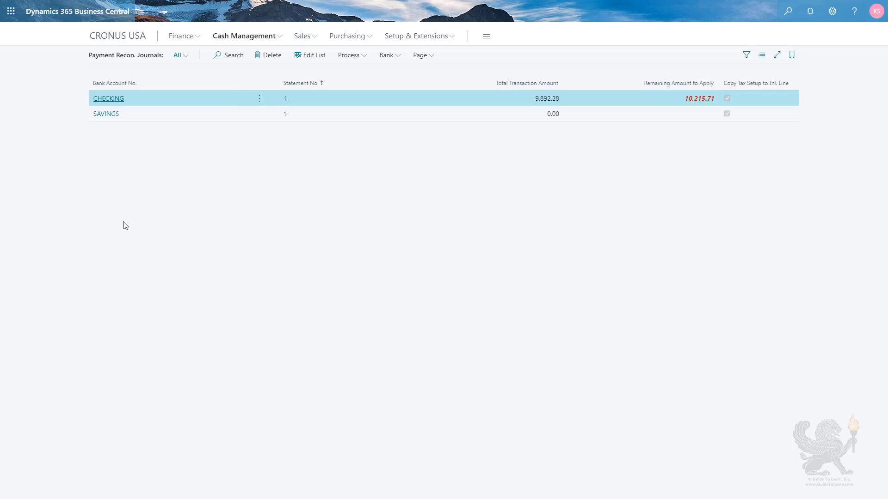
{"action": "left_click", "coordinate": [354, 57]}
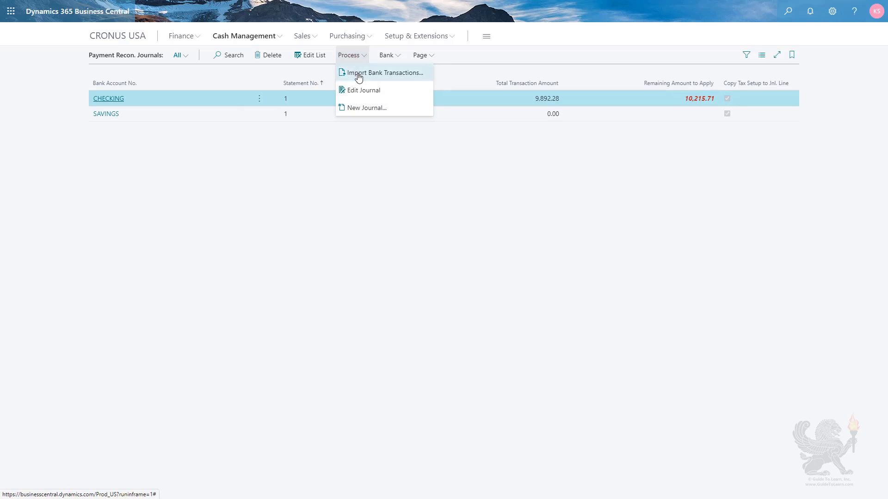
{"action": "left_click", "coordinate": [359, 75]}
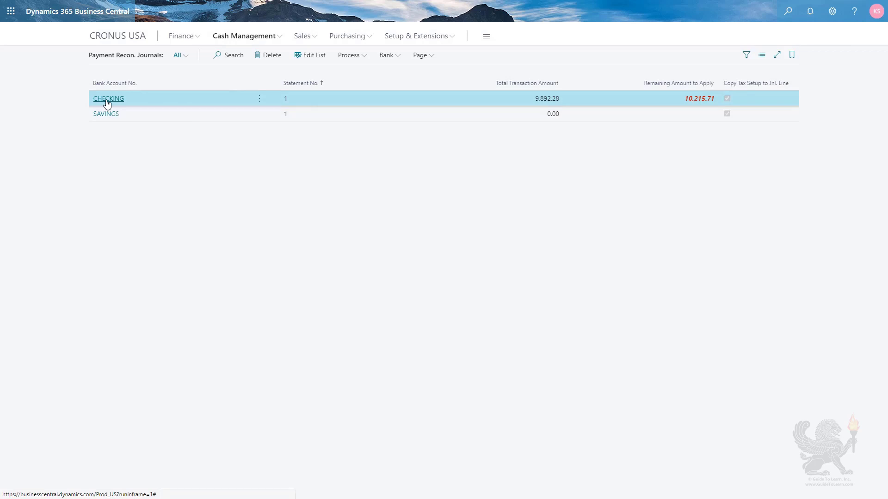
{"action": "left_click", "coordinate": [108, 99]}
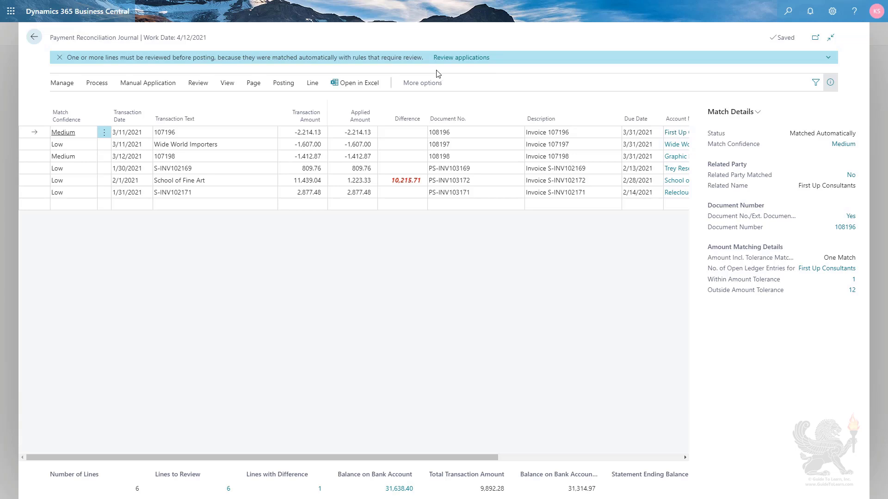
Search for "pay appl ru" and open the Payment Application Rules page
{"action": "left_click", "coordinate": [788, 14]}
{"action": "type", "text": "pay appl"}
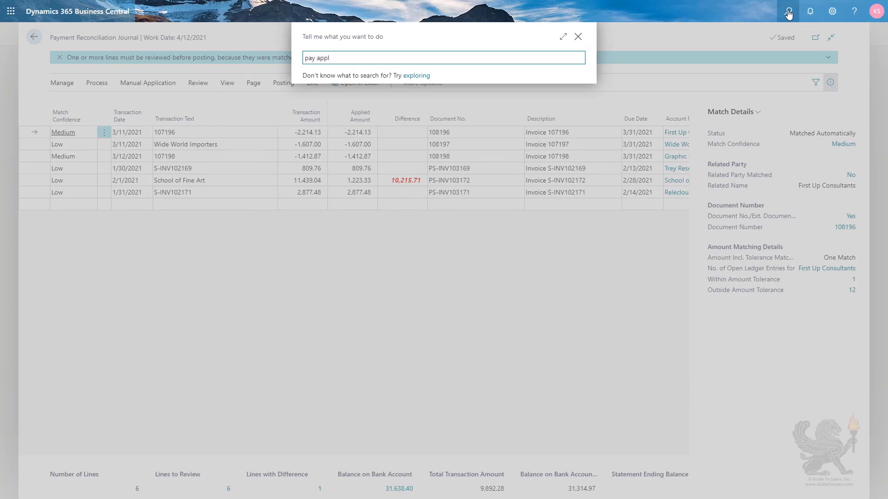
{"action": "type", "text": " ru"}
{"action": "key", "text": "Return"}
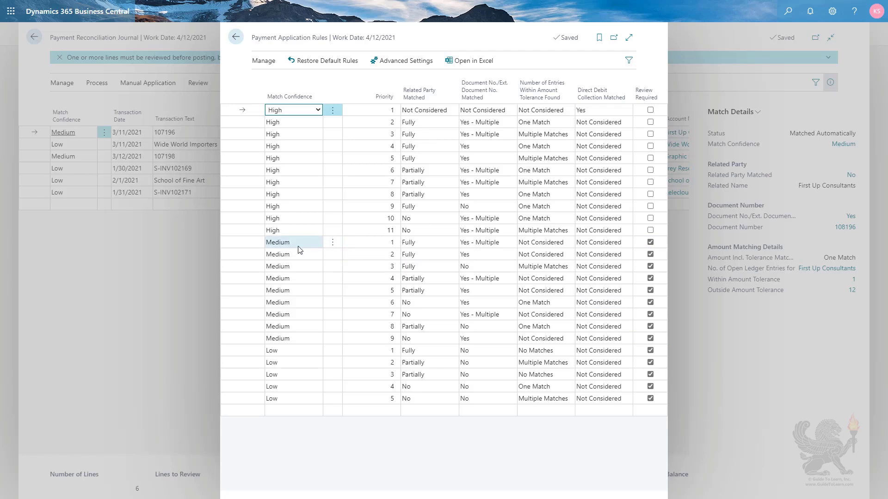
Turn off Review Required for the Medium confidence rules with priority 1 and 2, and return to the journal
{"action": "left_click", "coordinate": [650, 243]}
{"action": "left_click", "coordinate": [650, 255]}
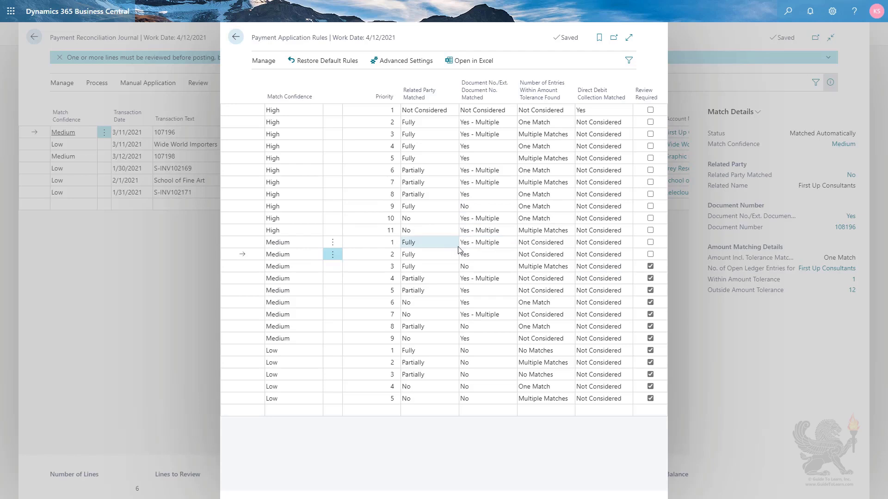
{"action": "left_click", "coordinate": [236, 37]}
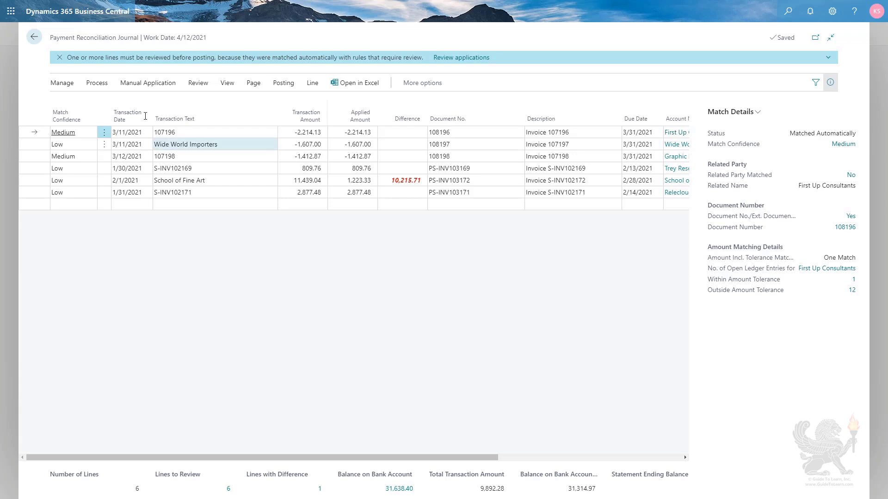
Review the automatic applications, accept the one for transaction 107196, and return to the journal
{"action": "left_click", "coordinate": [472, 60]}
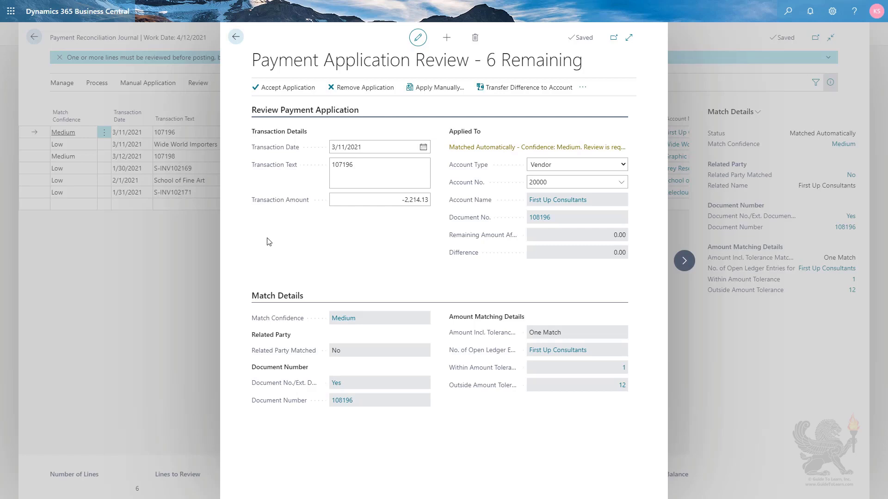
{"action": "left_click", "coordinate": [279, 92]}
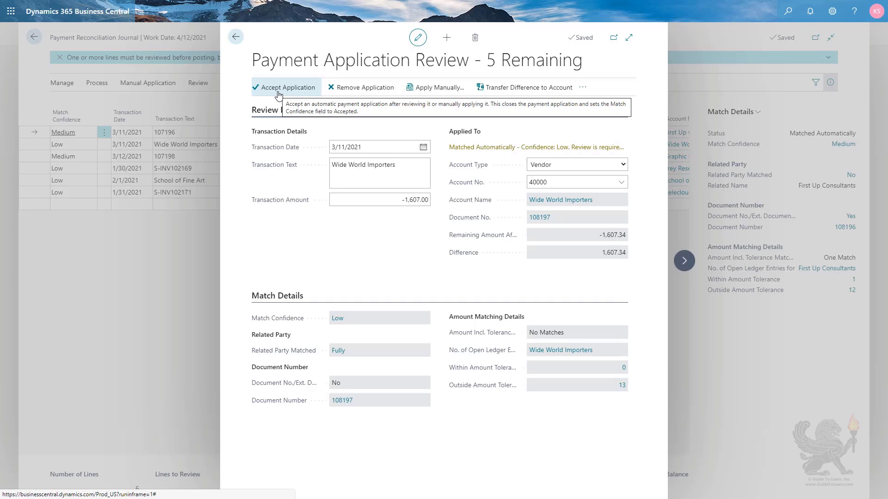
{"action": "left_click", "coordinate": [236, 40]}
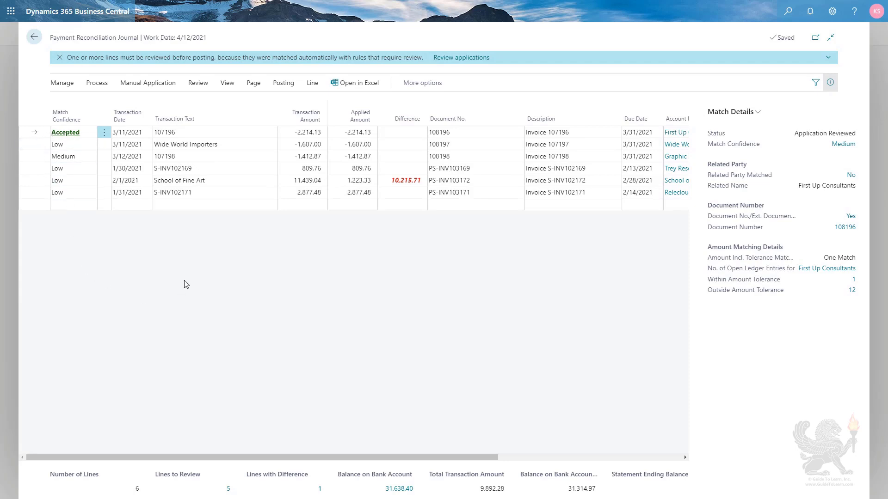
Open the application review of the Wide World Importers line and remove its automatic application
{"action": "left_click", "coordinate": [224, 145]}
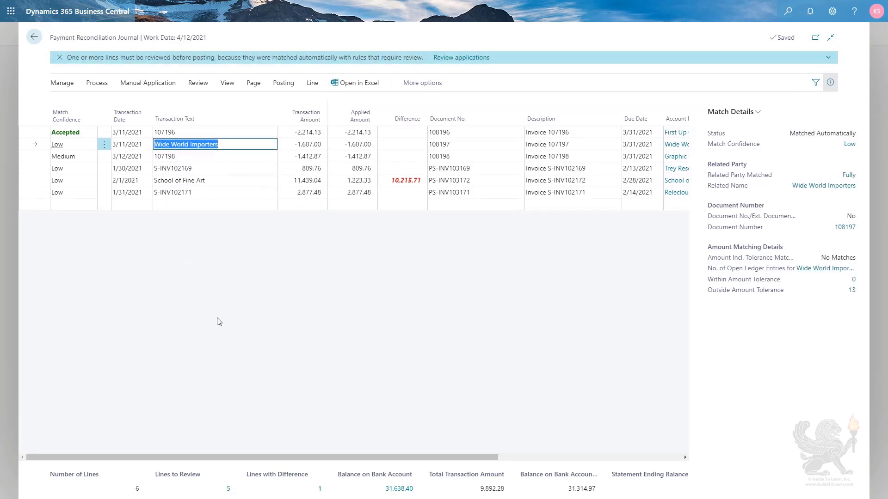
{"action": "left_click", "coordinate": [59, 145]}
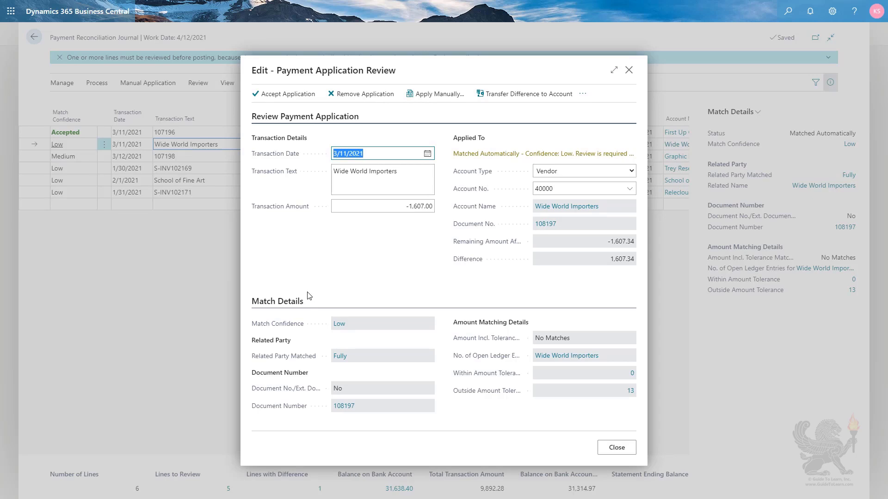
{"action": "left_click", "coordinate": [350, 98]}
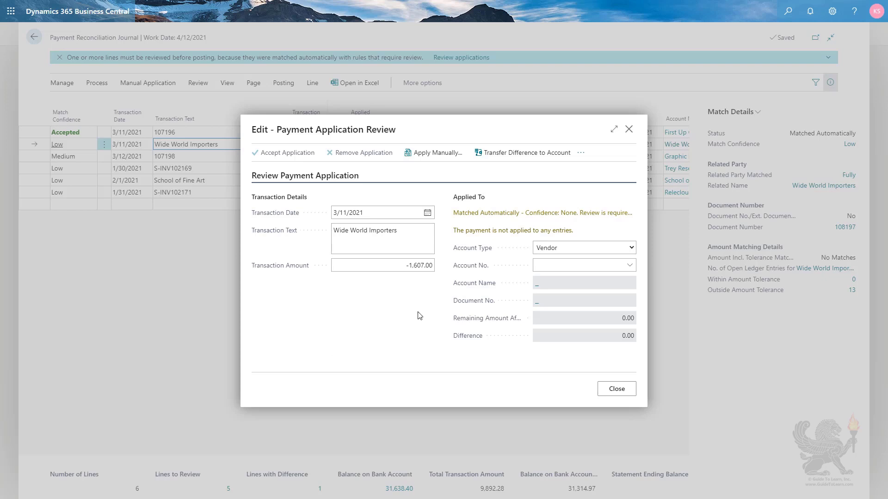
Manually apply the Wide World Importers payment to invoice 108206 and accept it with a new application line for the remaining amount
{"action": "left_click", "coordinate": [421, 158]}
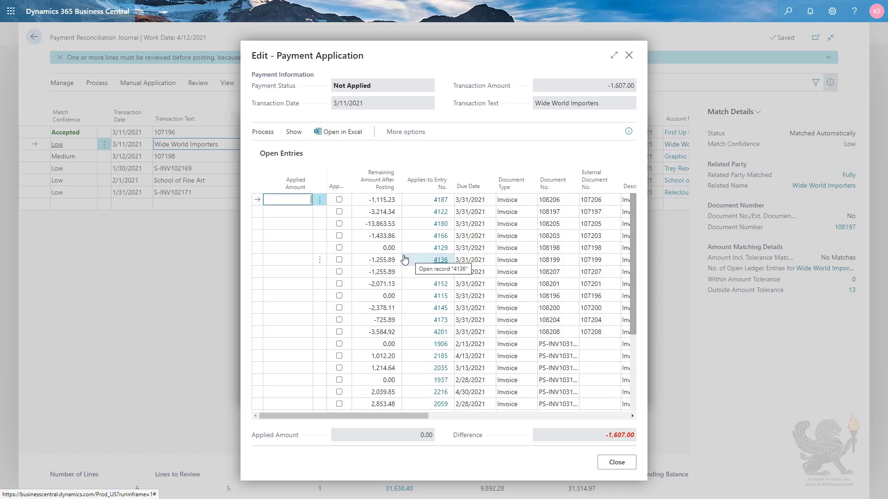
{"action": "left_click", "coordinate": [339, 200]}
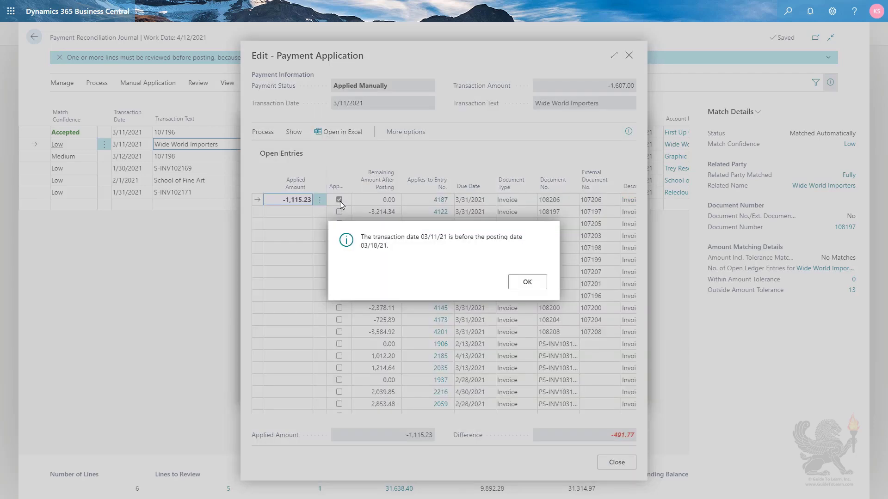
{"action": "left_click", "coordinate": [527, 282]}
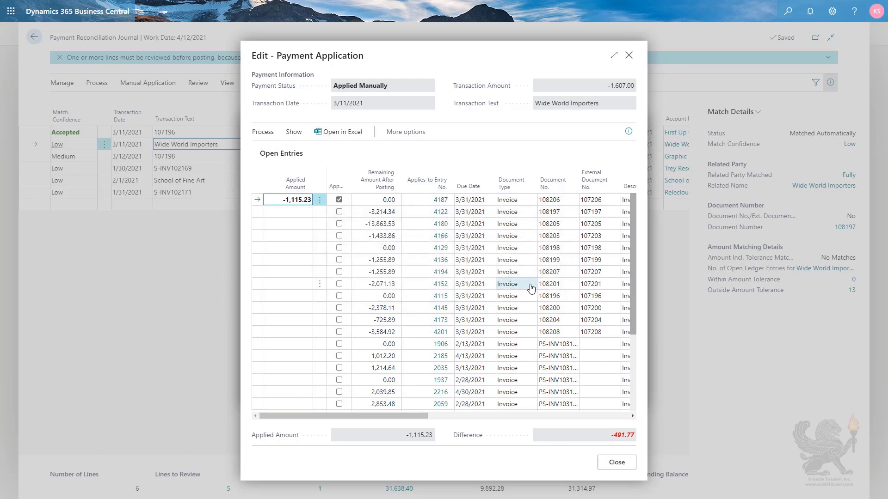
{"action": "left_click", "coordinate": [612, 466]}
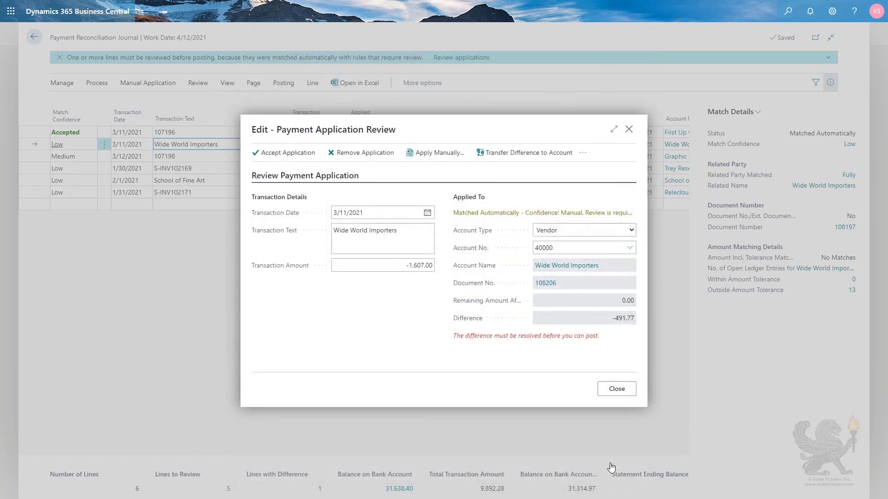
{"action": "left_click", "coordinate": [287, 155]}
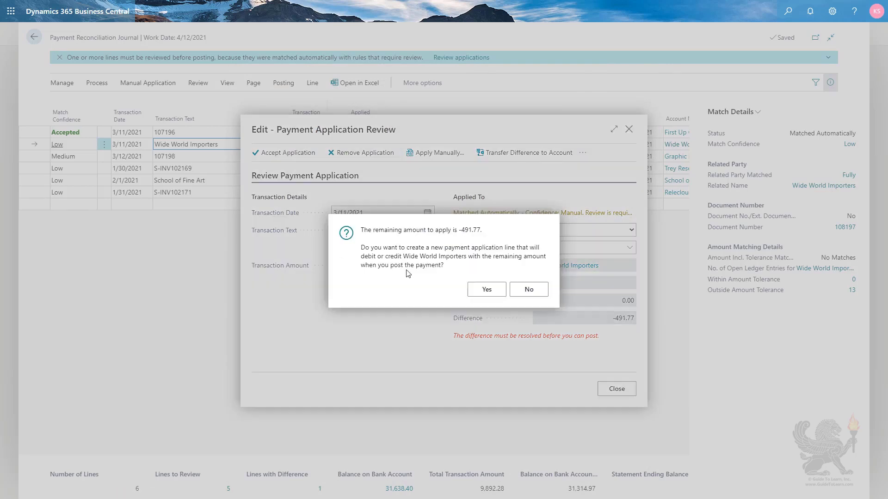
{"action": "left_click", "coordinate": [486, 290]}
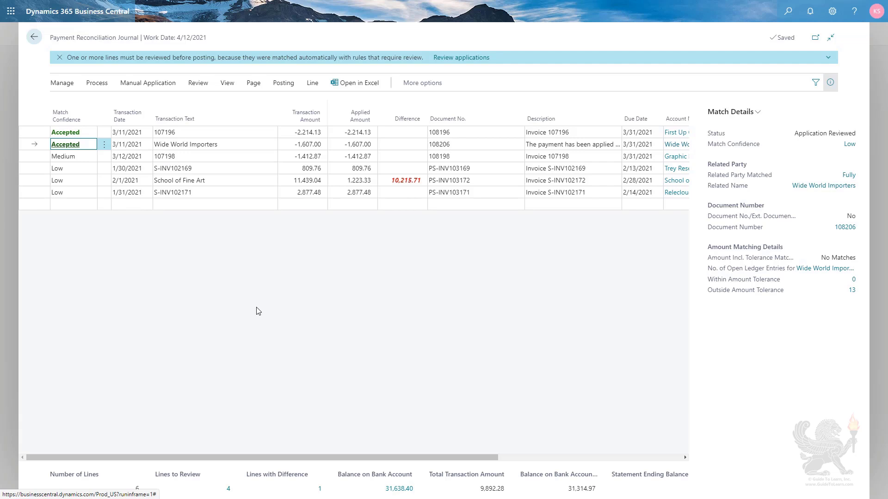
Check the open entries in the manual payment application of transaction 107198, and return to the journal
{"action": "left_click", "coordinate": [187, 160]}
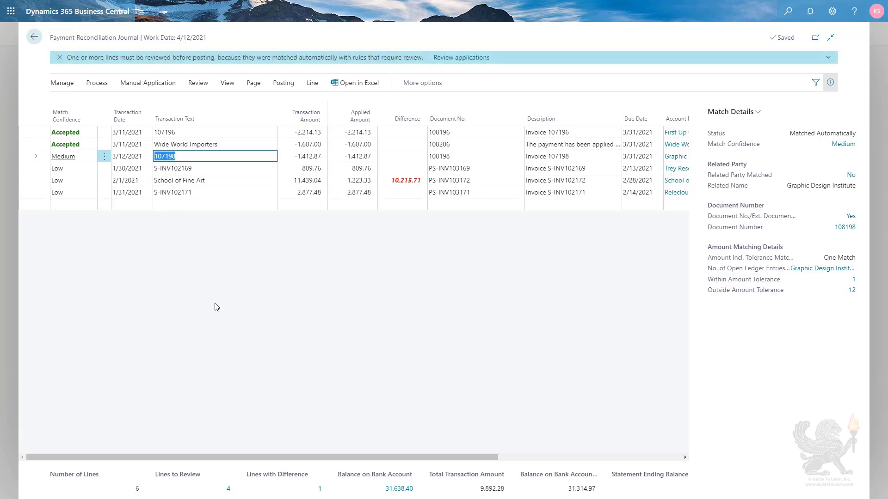
{"action": "left_click", "coordinate": [137, 86]}
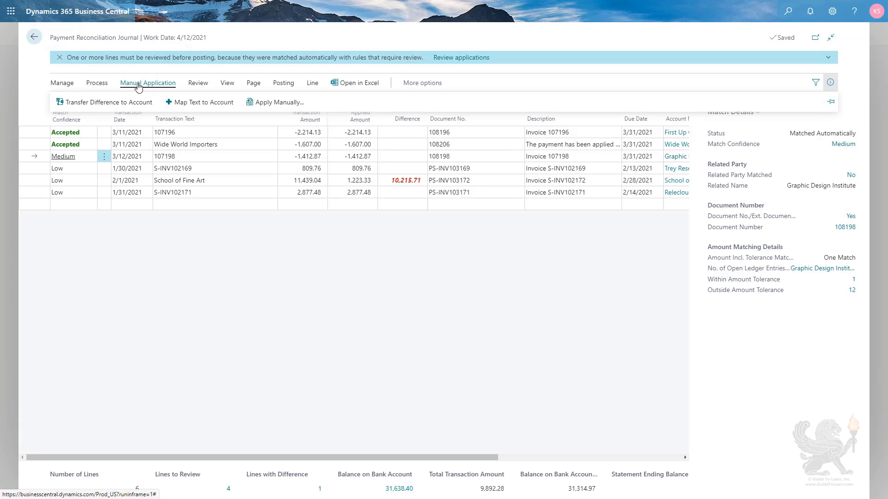
{"action": "left_click", "coordinate": [260, 103]}
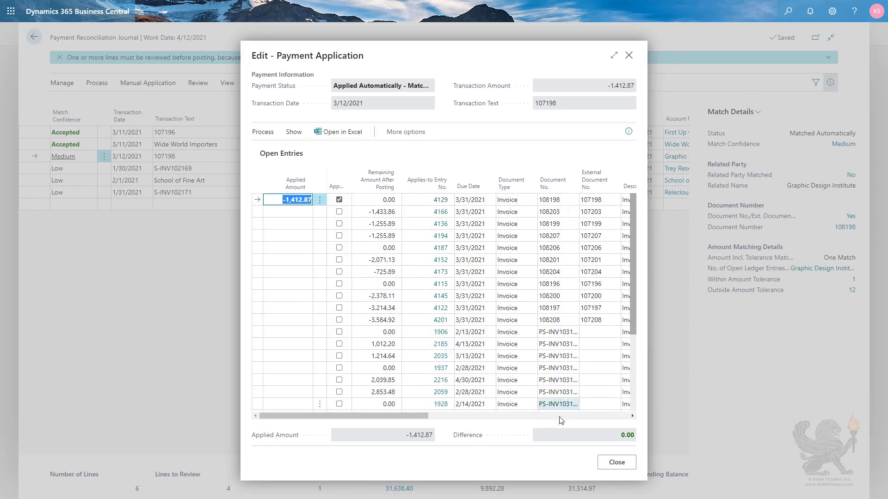
{"action": "left_click", "coordinate": [614, 465]}
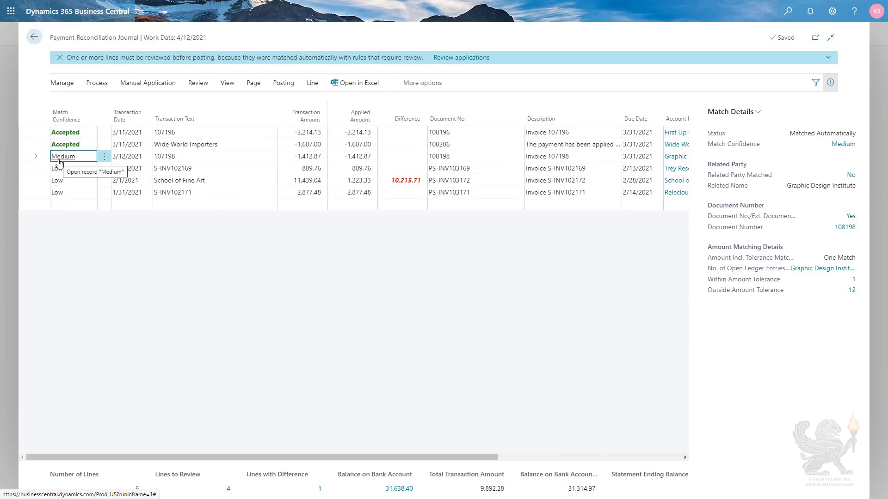
Accept the automatic application of transaction 107198 in its application review, and return to the journal
{"action": "left_click", "coordinate": [446, 62]}
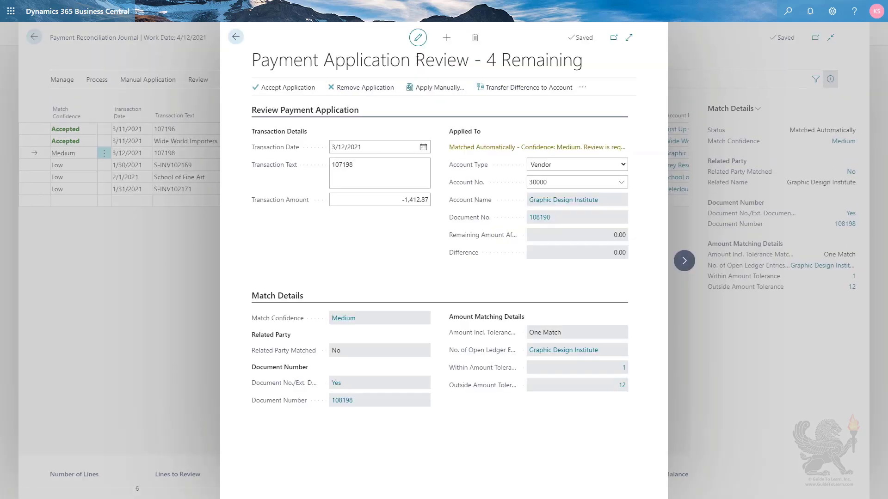
{"action": "left_click", "coordinate": [291, 89]}
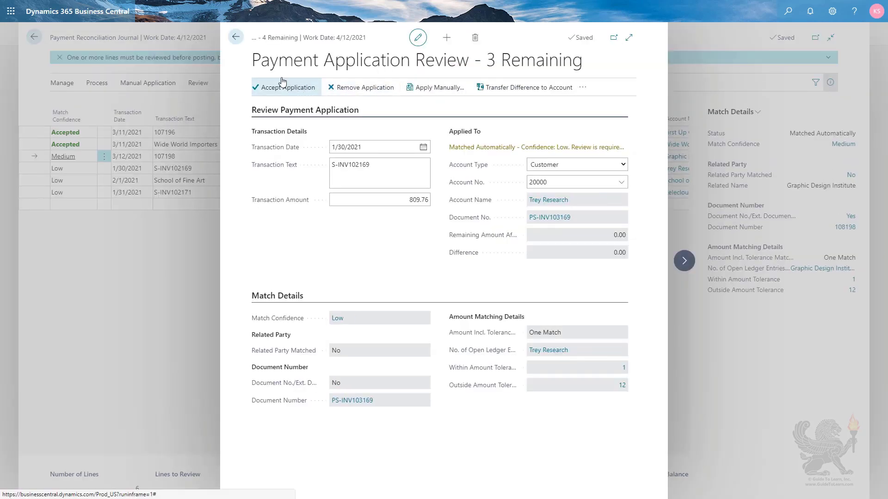
{"action": "left_click", "coordinate": [235, 38]}
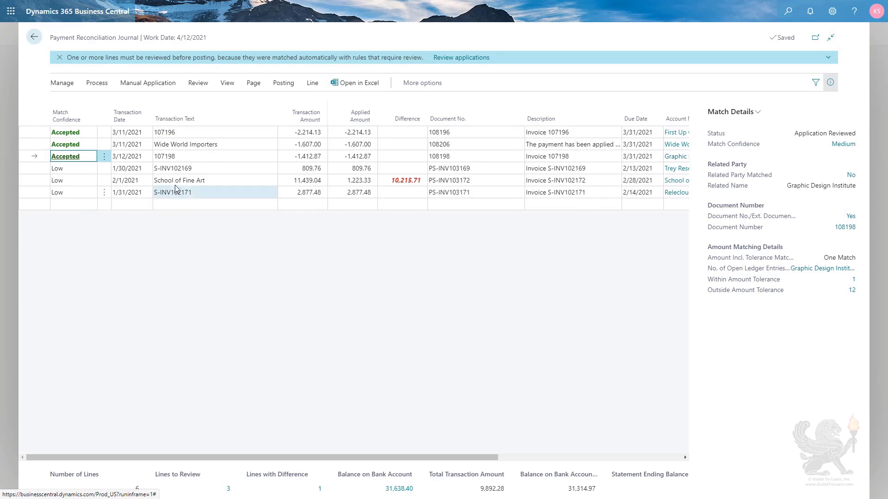
Remove the automatic application from the S-INV102169 line for Trey Research
{"action": "left_click", "coordinate": [176, 170]}
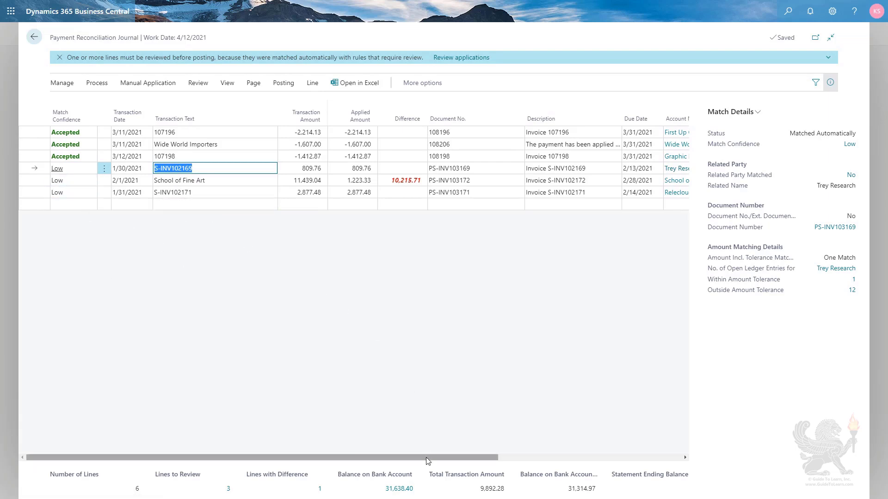
{"action": "left_click_drag", "start_coordinate": [428, 457], "coordinate": [581, 464]}
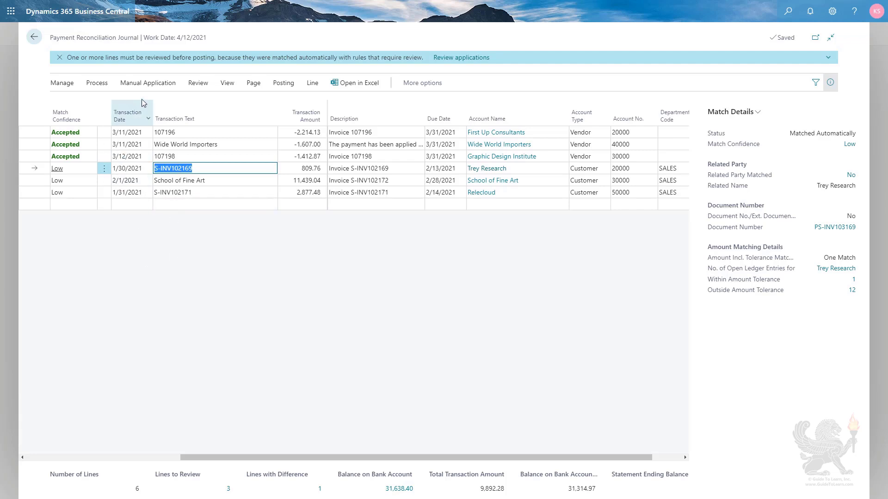
{"action": "left_click", "coordinate": [146, 86]}
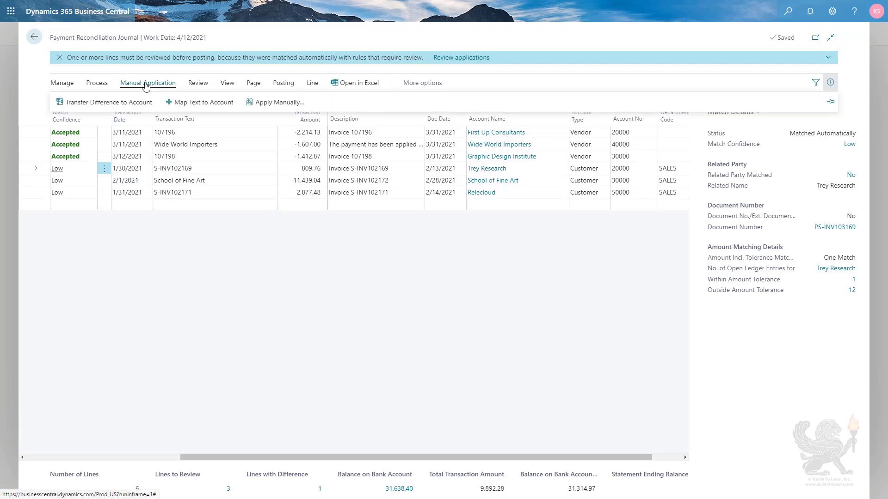
{"action": "left_click", "coordinate": [98, 85]}
{"action": "left_click", "coordinate": [200, 87]}
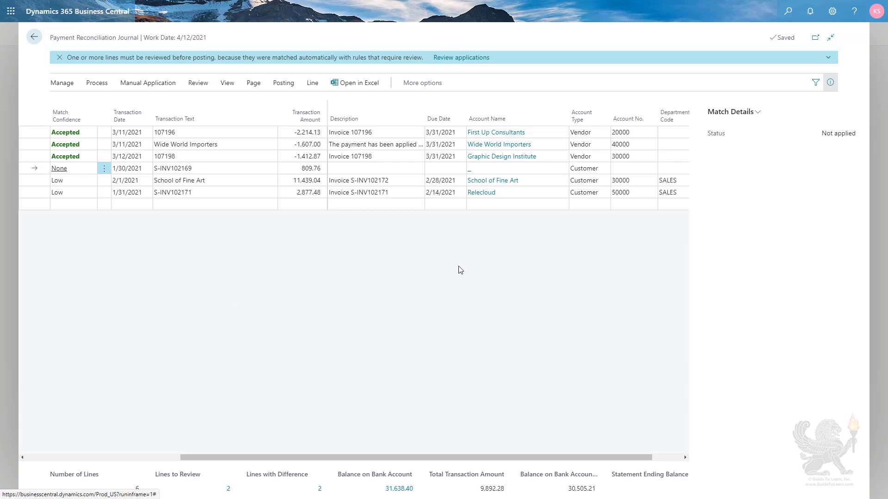
Set the S-INV102169 line's account type to G/L Account and its account number to 10500, Prepaid Rent
{"action": "left_click", "coordinate": [585, 171]}
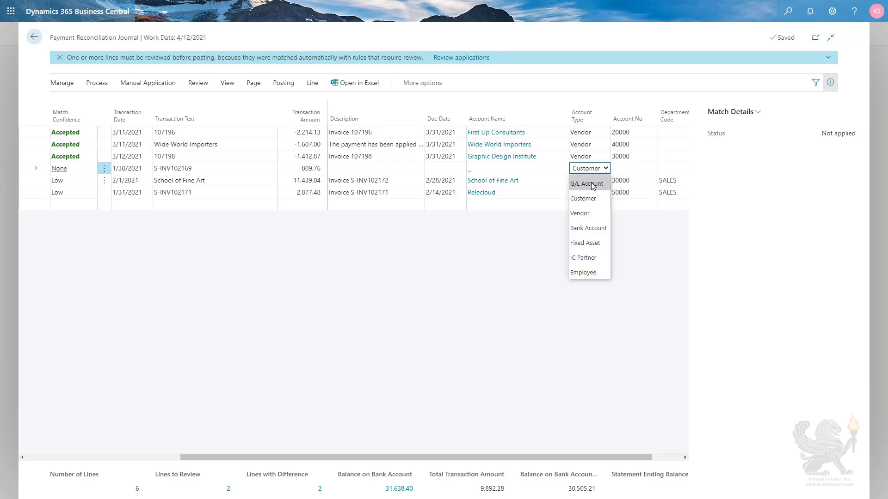
{"action": "left_click", "coordinate": [593, 185]}
{"action": "left_click", "coordinate": [642, 169]}
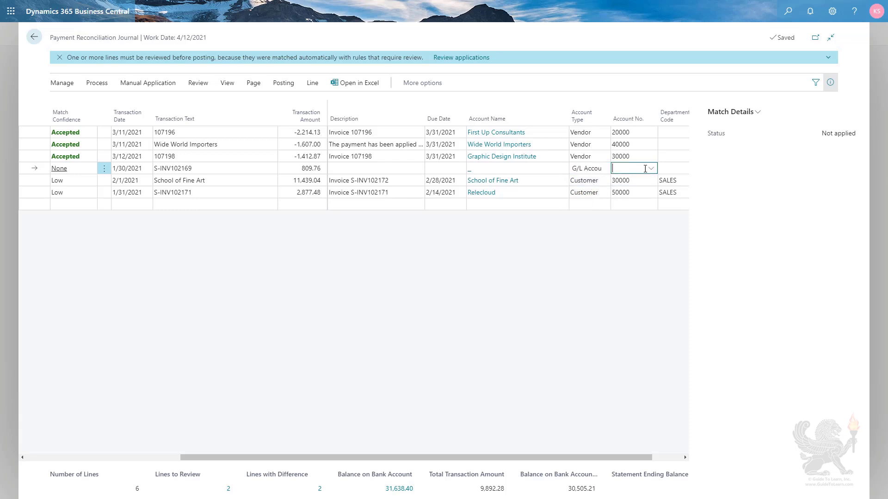
{"action": "left_click", "coordinate": [651, 169]}
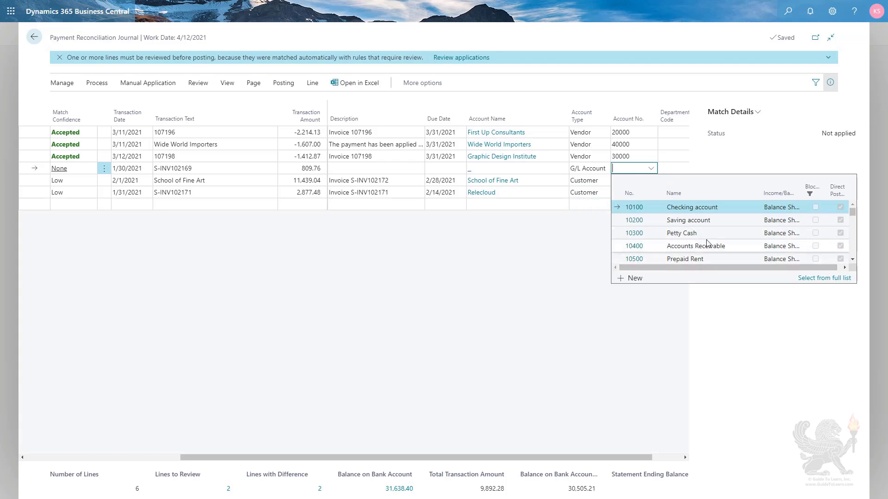
{"action": "left_click", "coordinate": [697, 258]}
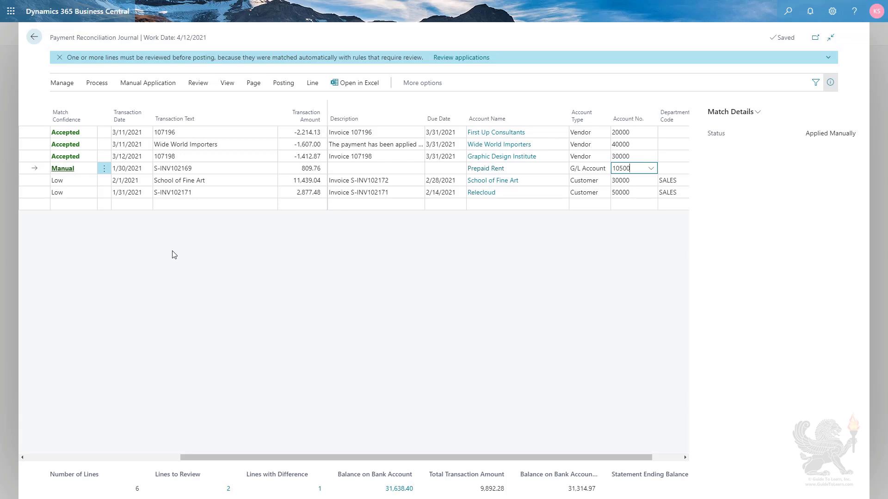
Accept the School of Fine Art application with a new application line for the remaining amount, and accept the S-INV102171 application
{"action": "left_click", "coordinate": [172, 183]}
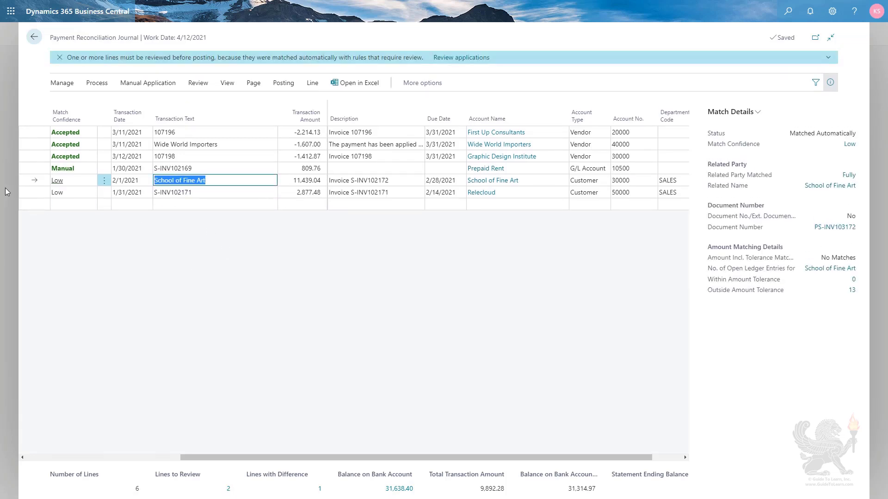
{"action": "left_click", "coordinate": [57, 185]}
{"action": "left_click", "coordinate": [57, 186]}
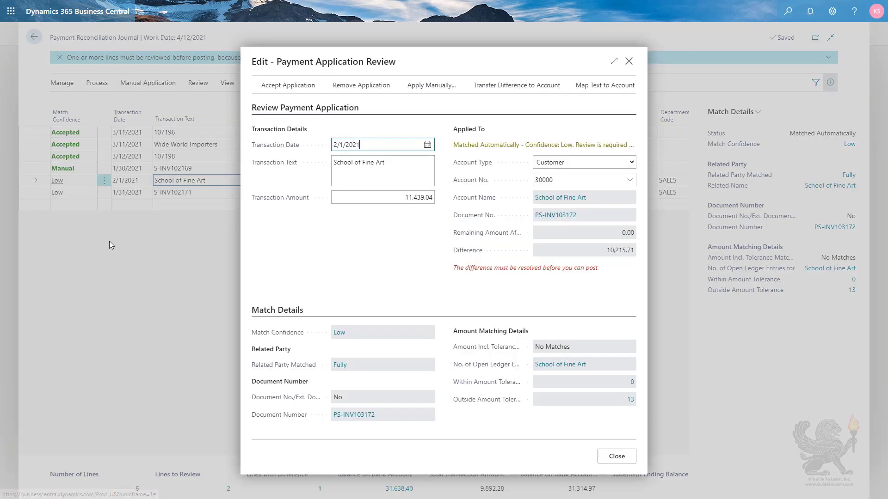
{"action": "left_click", "coordinate": [275, 88]}
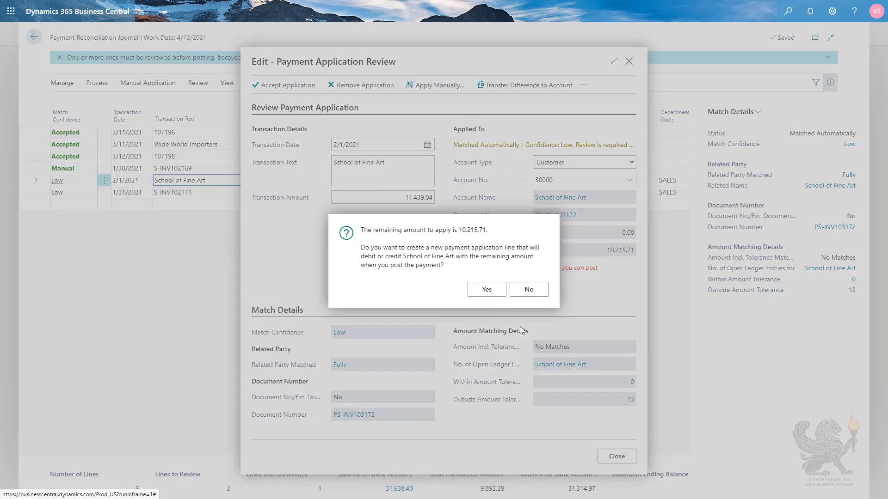
{"action": "left_click", "coordinate": [485, 296]}
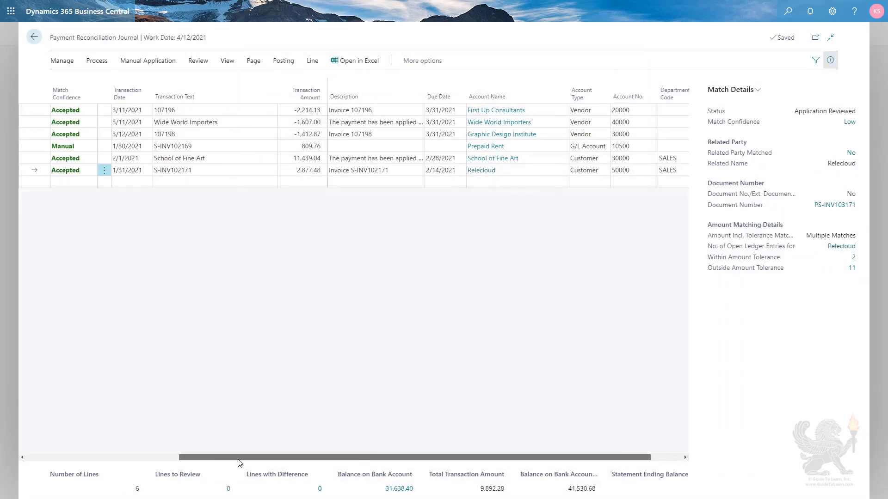
Post the journal's payments and reconcile the bank account
{"action": "left_click_drag", "start_coordinate": [237, 458], "coordinate": [130, 459]}
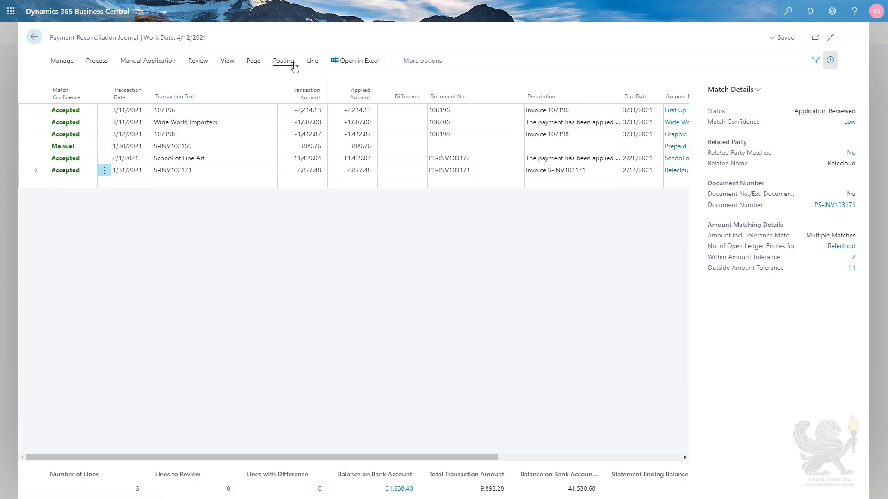
{"action": "left_click", "coordinate": [283, 61]}
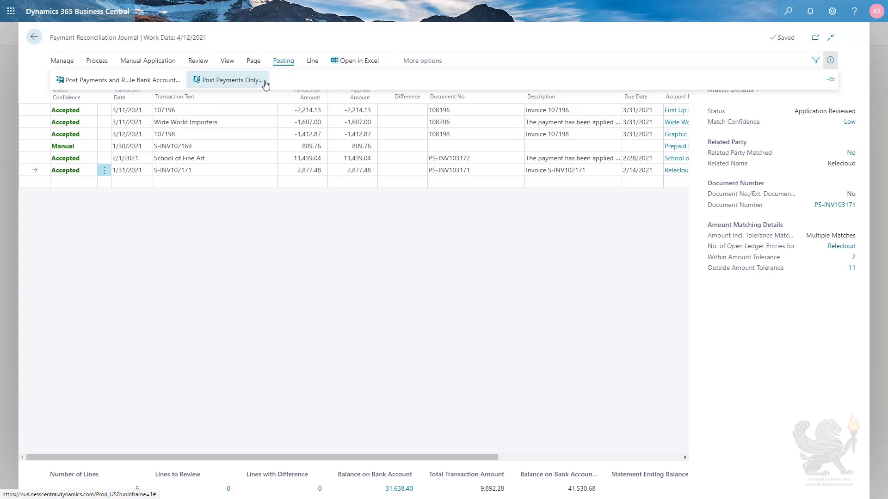
{"action": "left_click", "coordinate": [138, 86]}
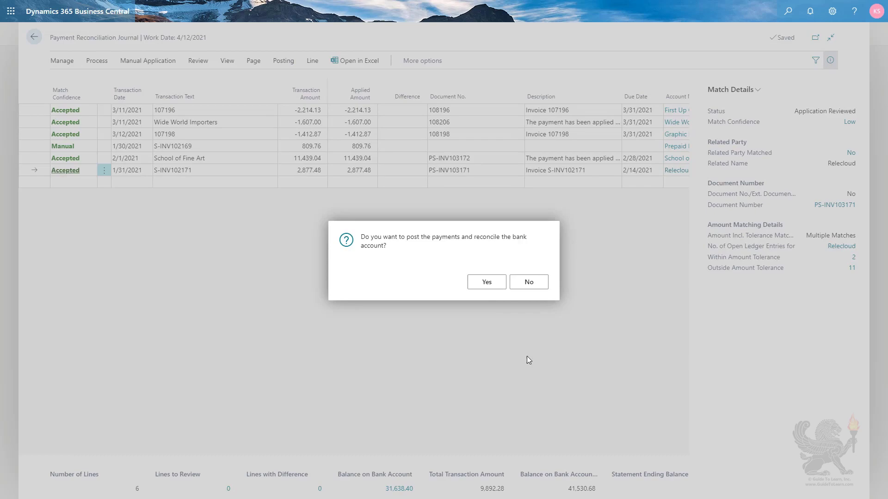
{"action": "left_click", "coordinate": [484, 283]}
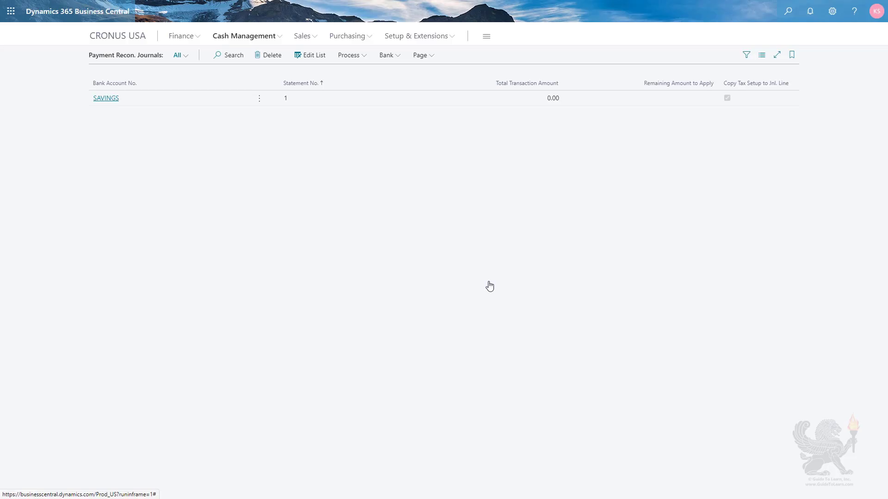